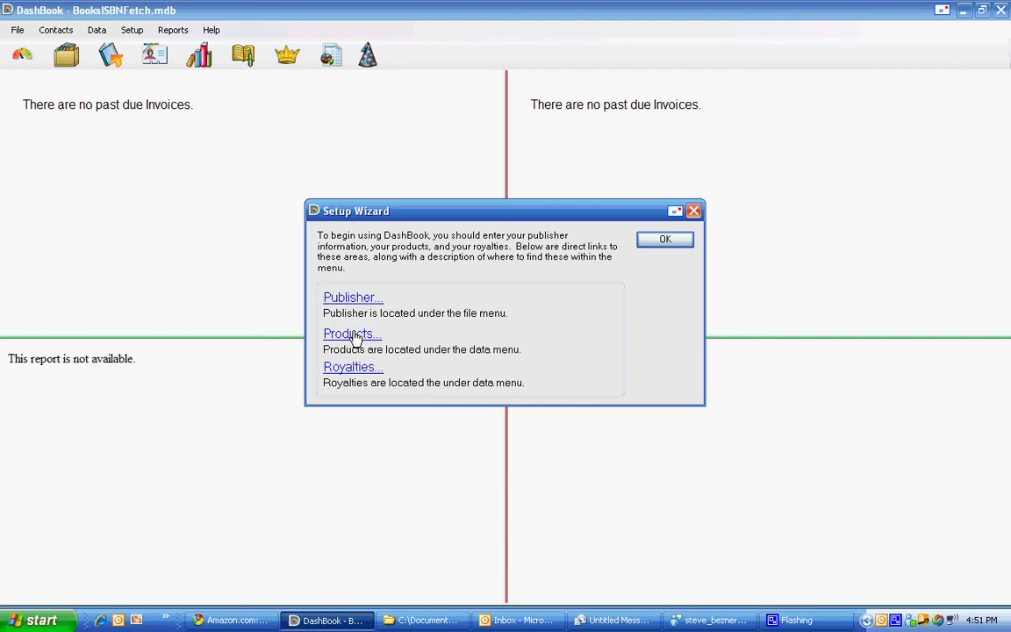
Step: Dismiss the Setup Wizard and glance at the Data menu without choosing anything
click(665, 240)
click(97, 30)
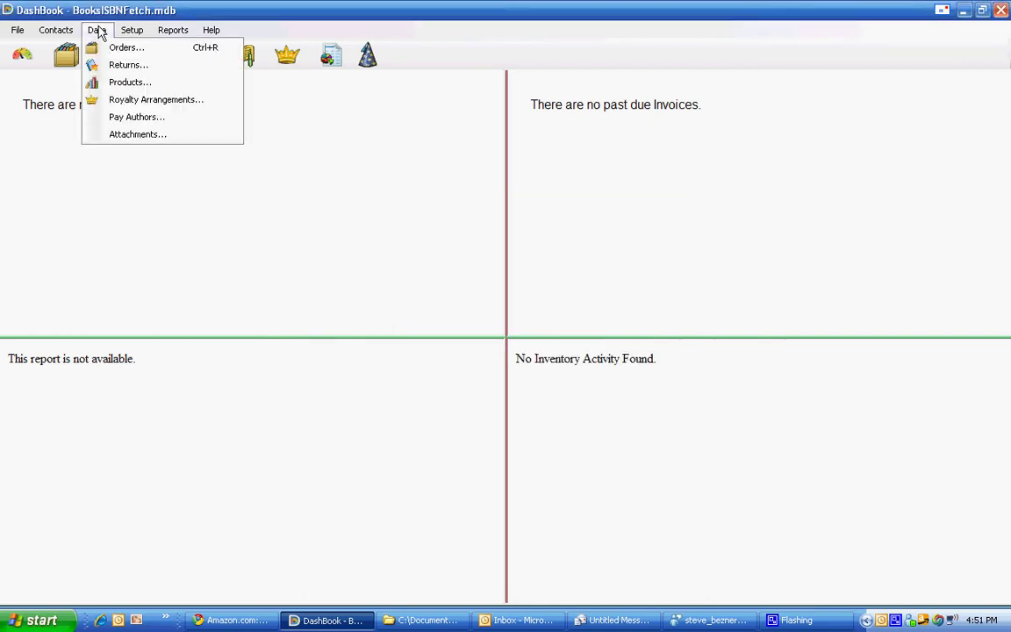
click(299, 136)
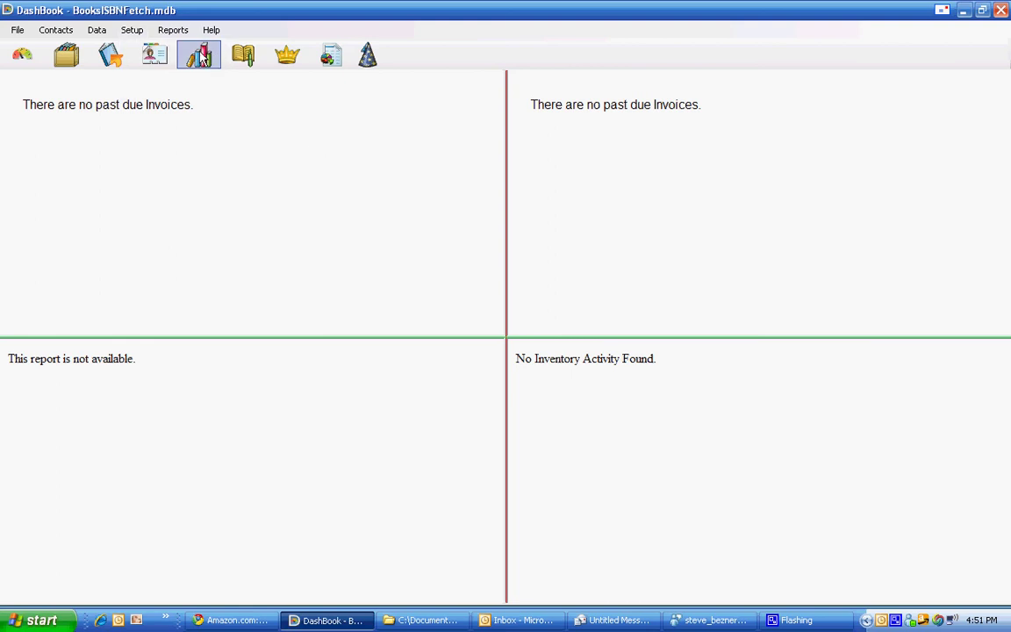
click(201, 56)
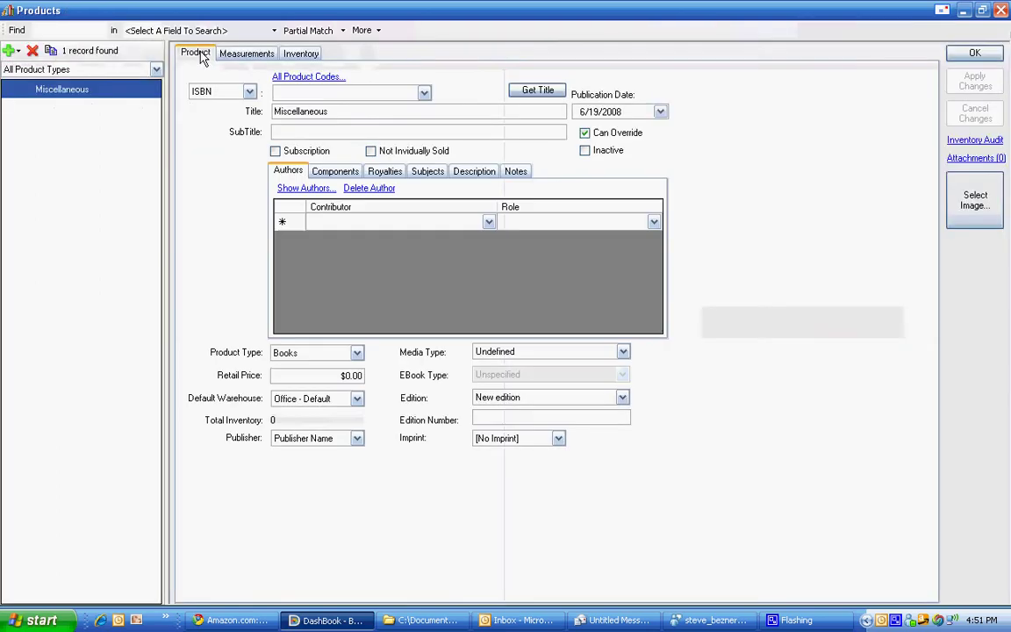
click(8, 51)
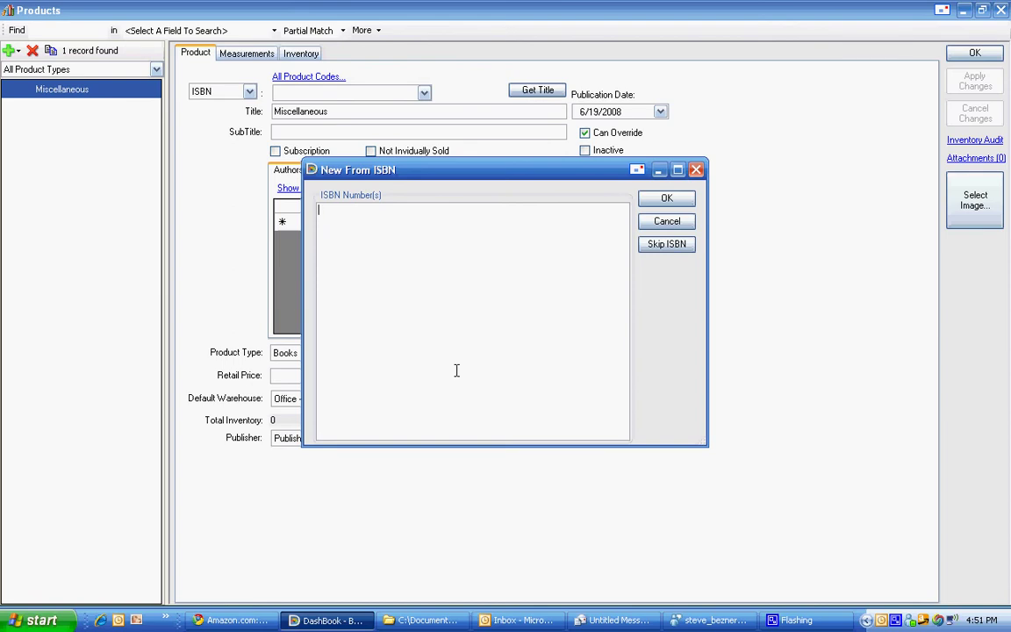
key(ctrl+v)
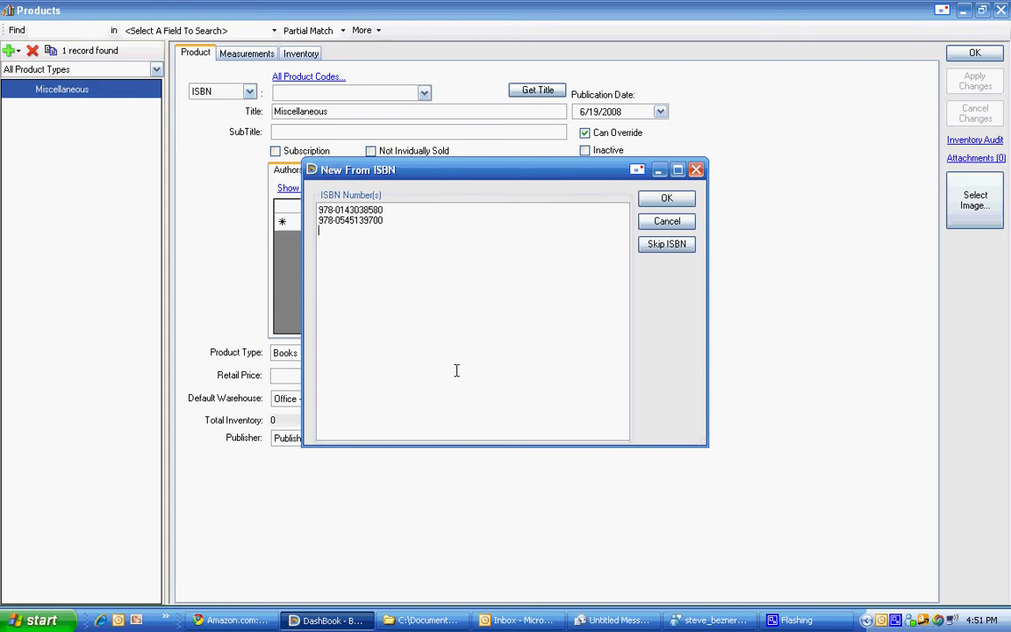
Step: Import both books by ISBN and enter 16.95 as The Omnivore's Dilemma's retail price
click(665, 200)
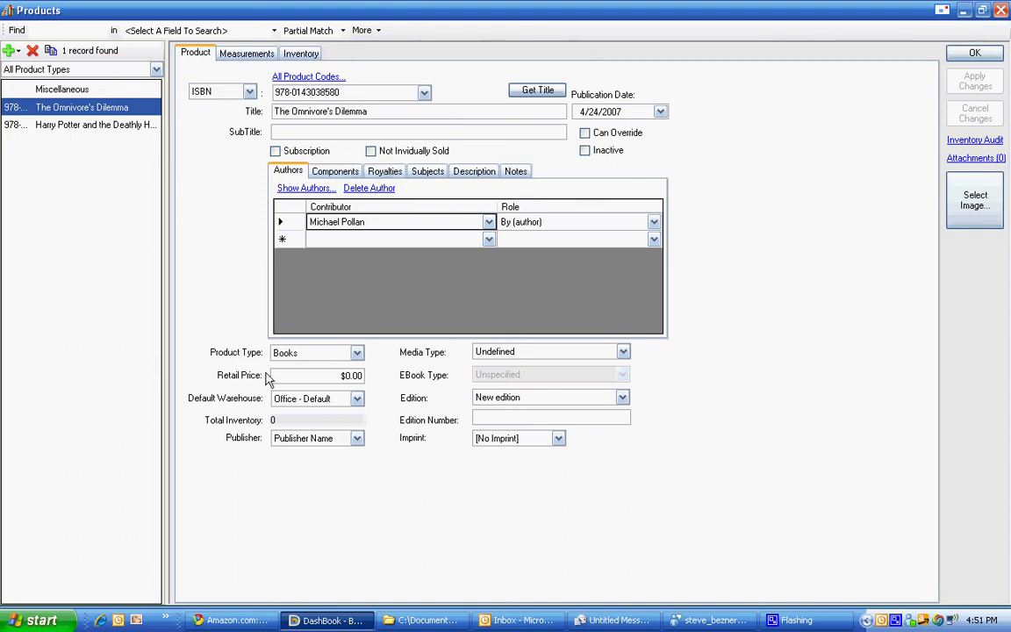
click(338, 375)
text(24)
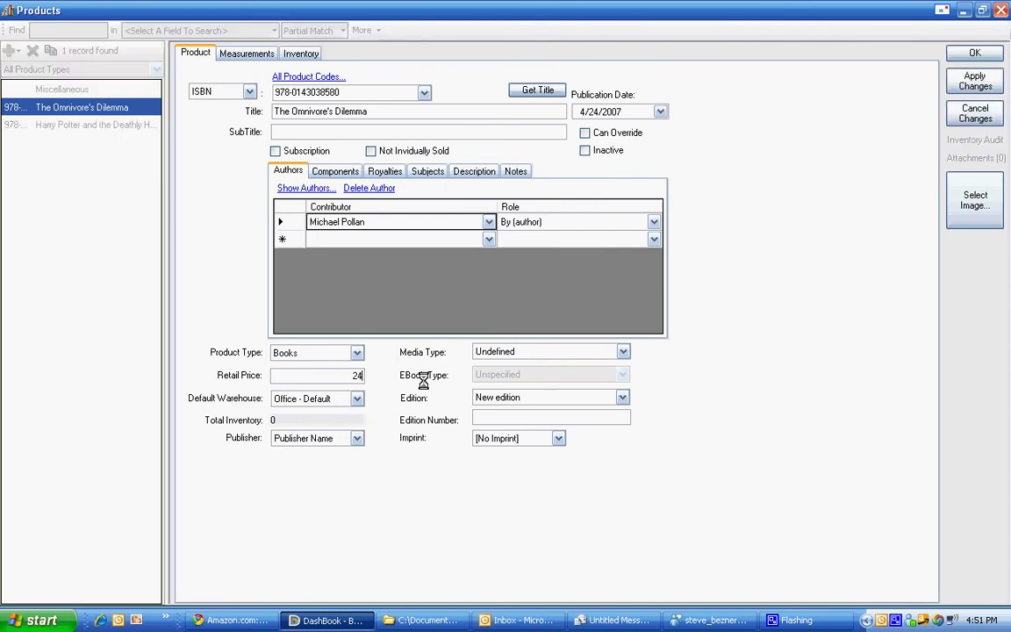
text(.9)
key(BackSpace)
key(BackSpace)
key(BackSpace)
key(BackSpace)
text(16.95)
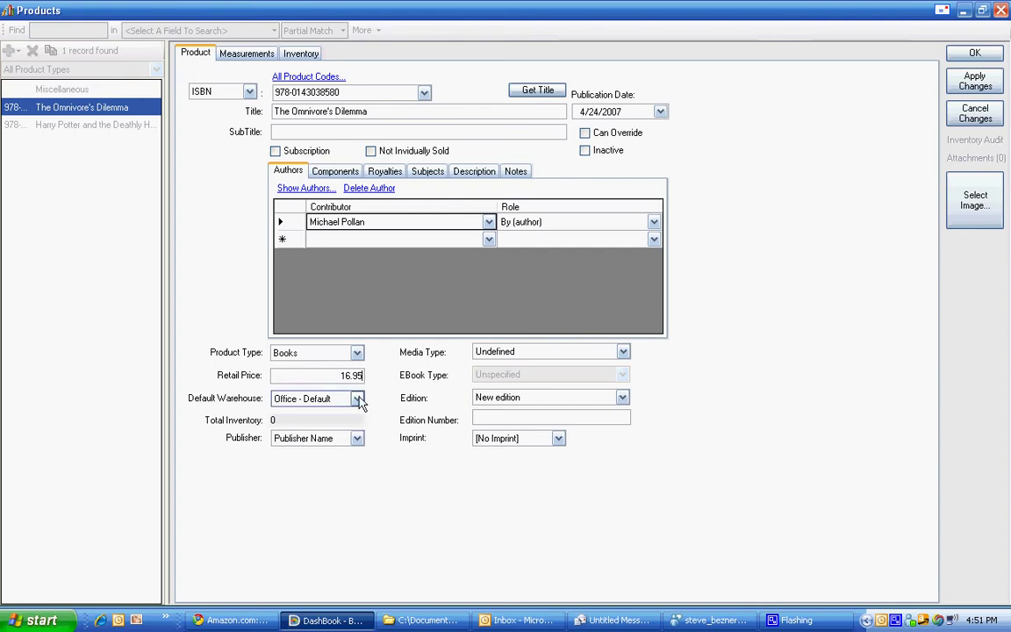
Step: Keep Office - Default as the warehouse and save the $16.95 price
click(358, 400)
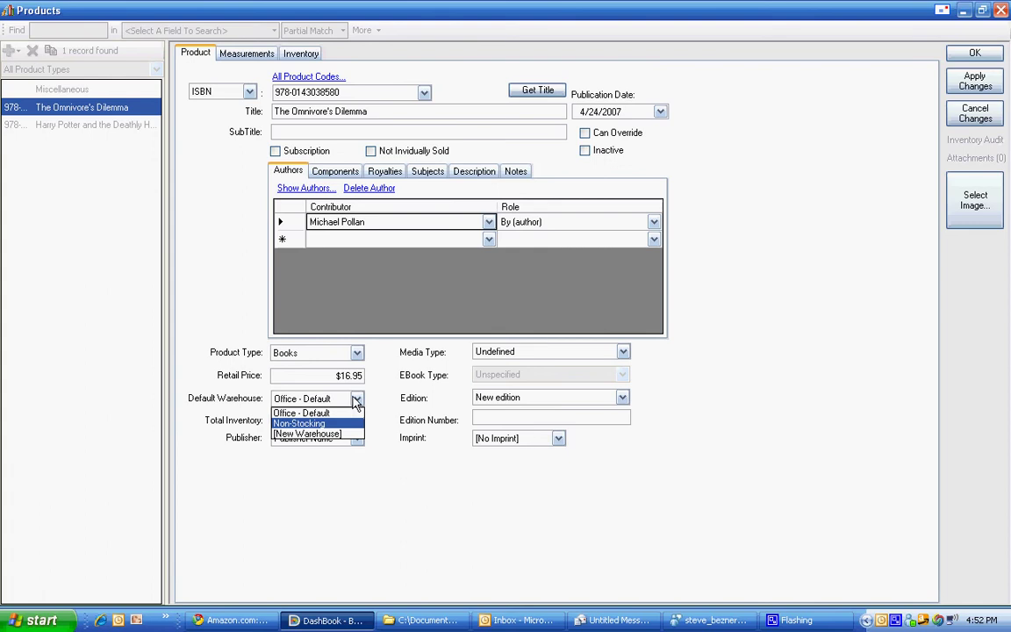
click(356, 401)
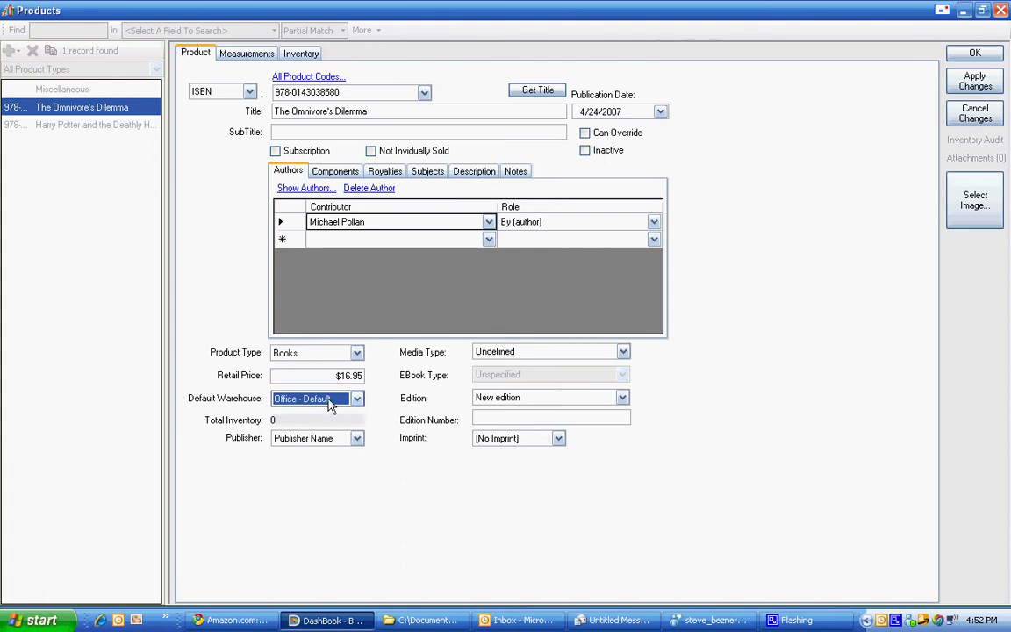
click(972, 91)
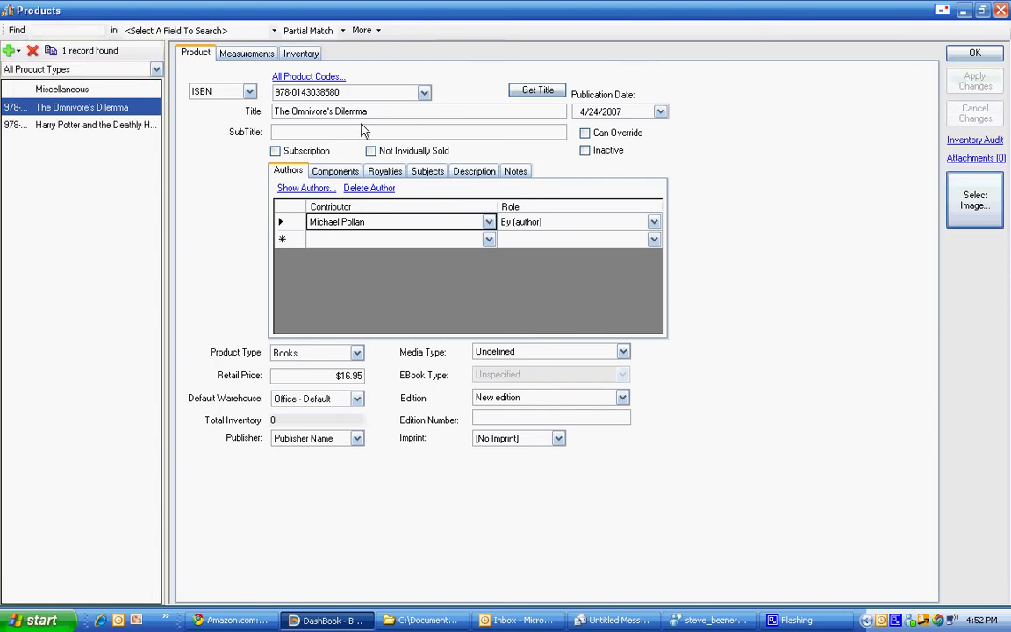
Step: Price Harry Potter and the Deathly Hallows at $19.95 and save it from the Royalties tab
click(94, 126)
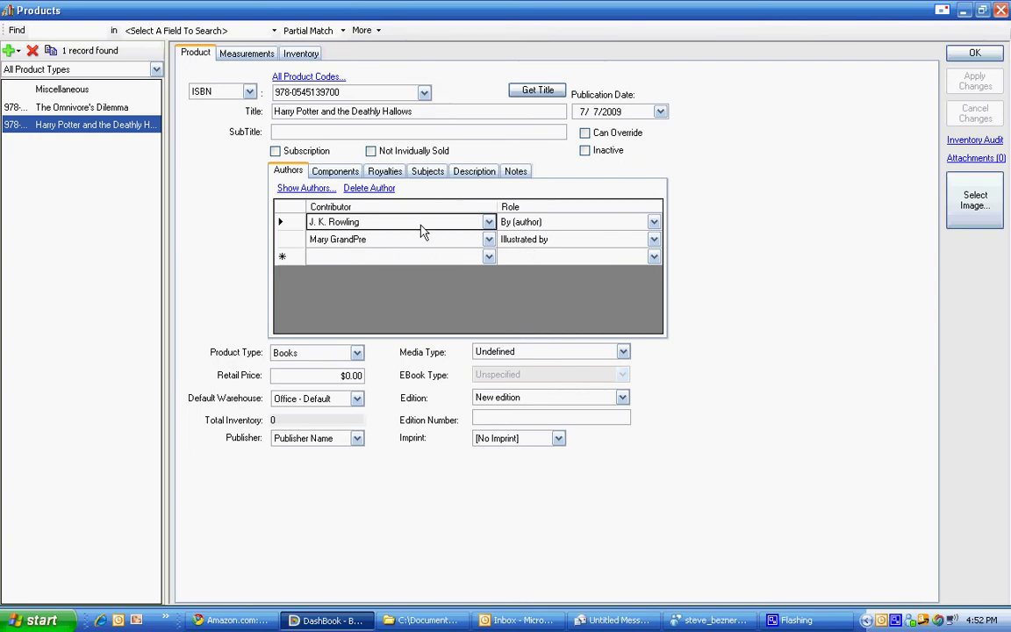
click(335, 375)
text(19.95)
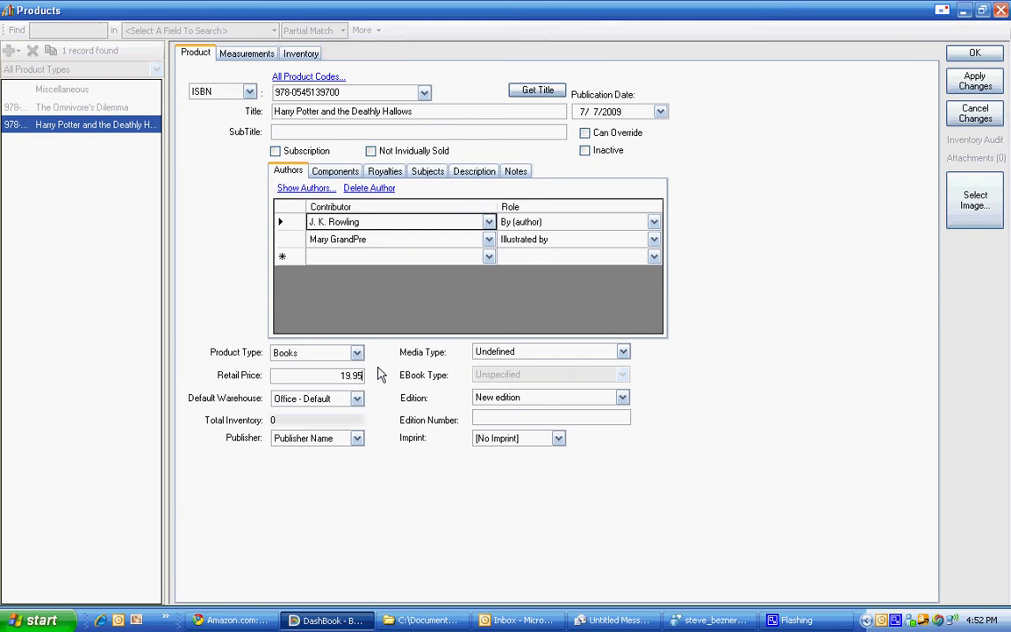
click(384, 172)
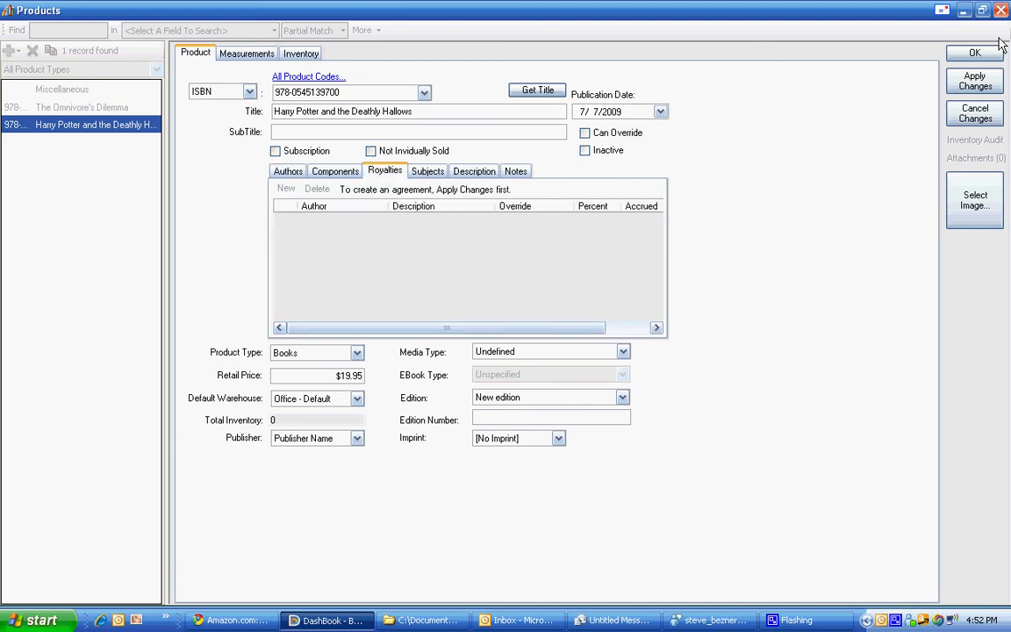
click(977, 82)
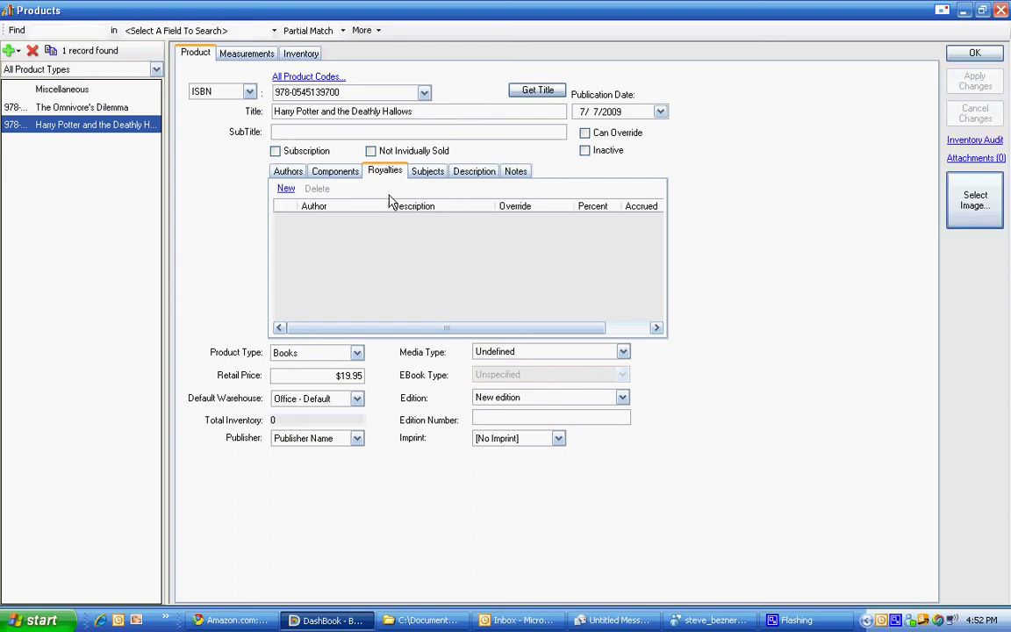
Step: Add a 20% author royalty on Net (Retail less Discount) for Harry Potter
click(286, 190)
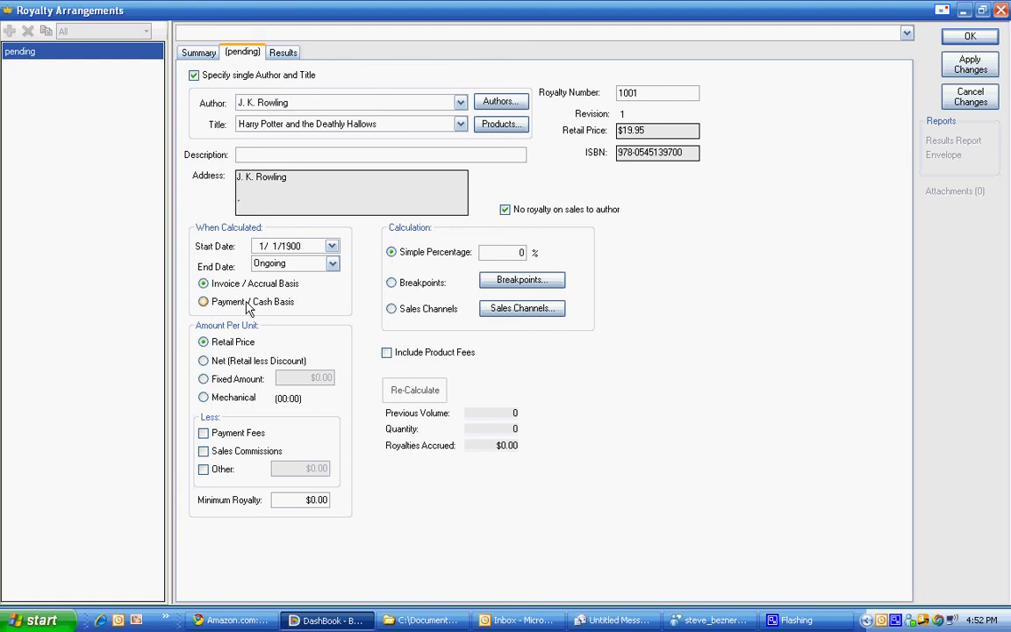
click(204, 362)
drag(506, 248, 558, 253)
click(967, 36)
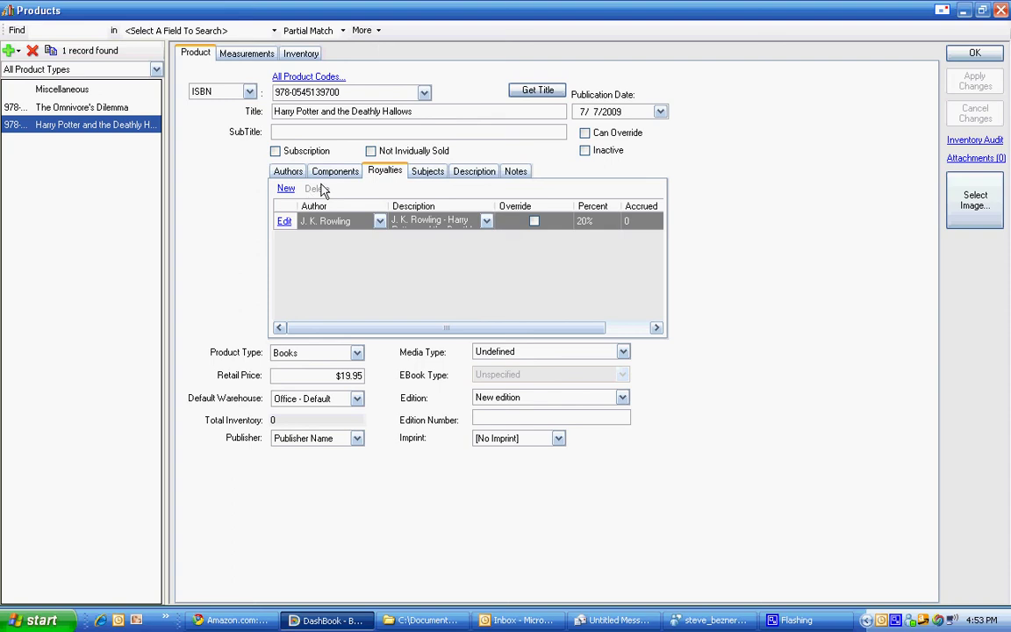
Step: Add a second royalty: fixed amount $0.40 per unit with Simple Percentage 100
click(296, 173)
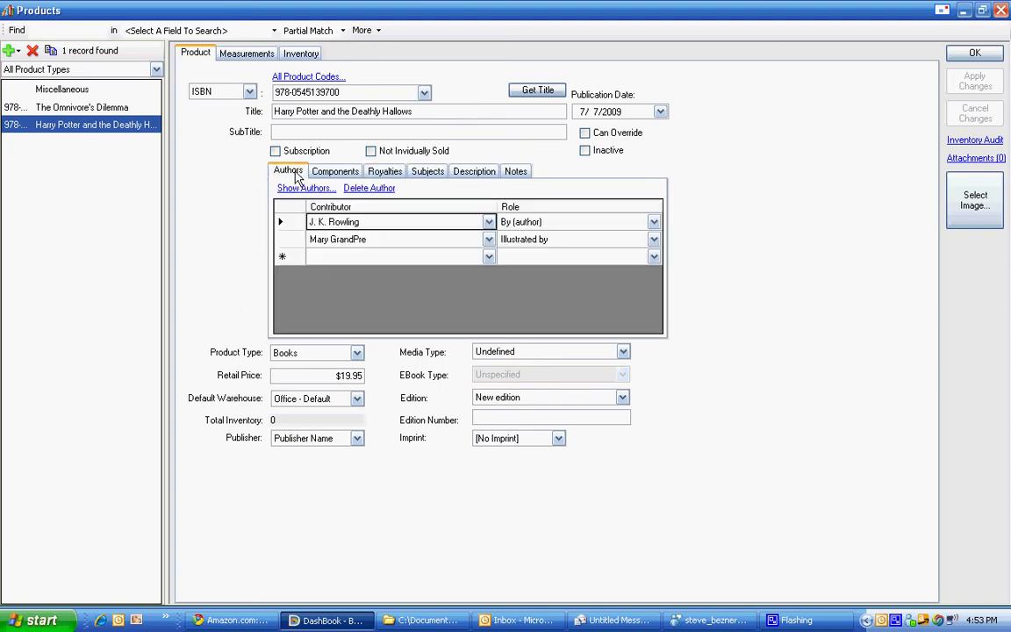
click(383, 173)
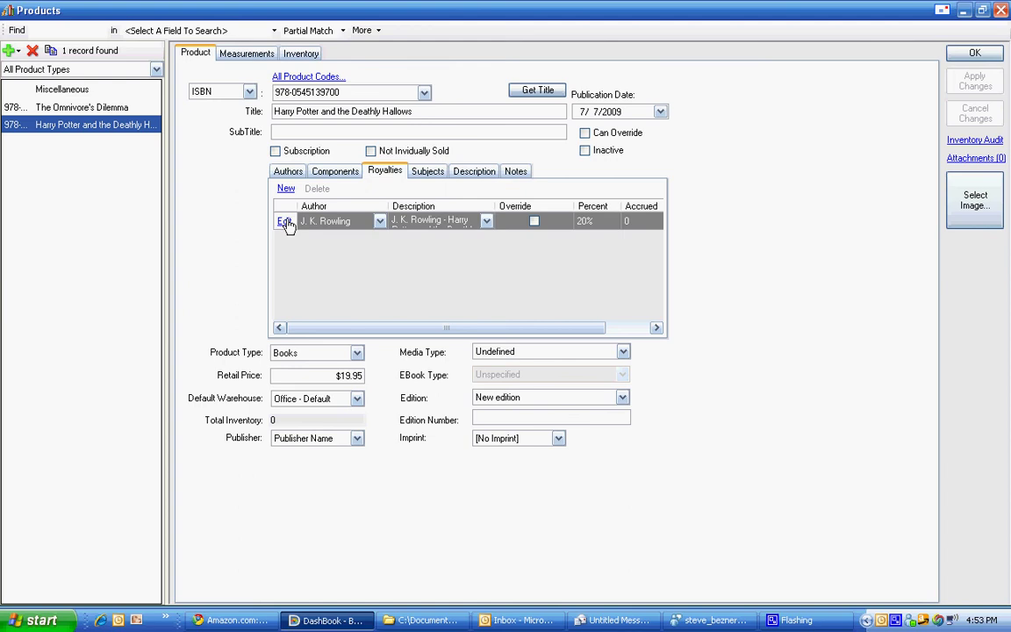
click(287, 190)
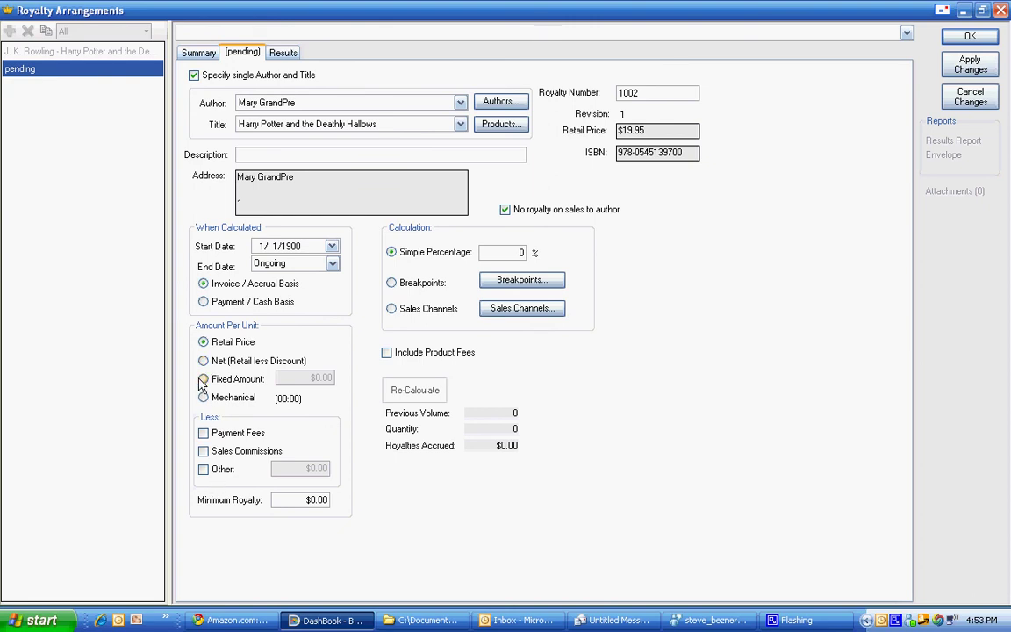
click(202, 380)
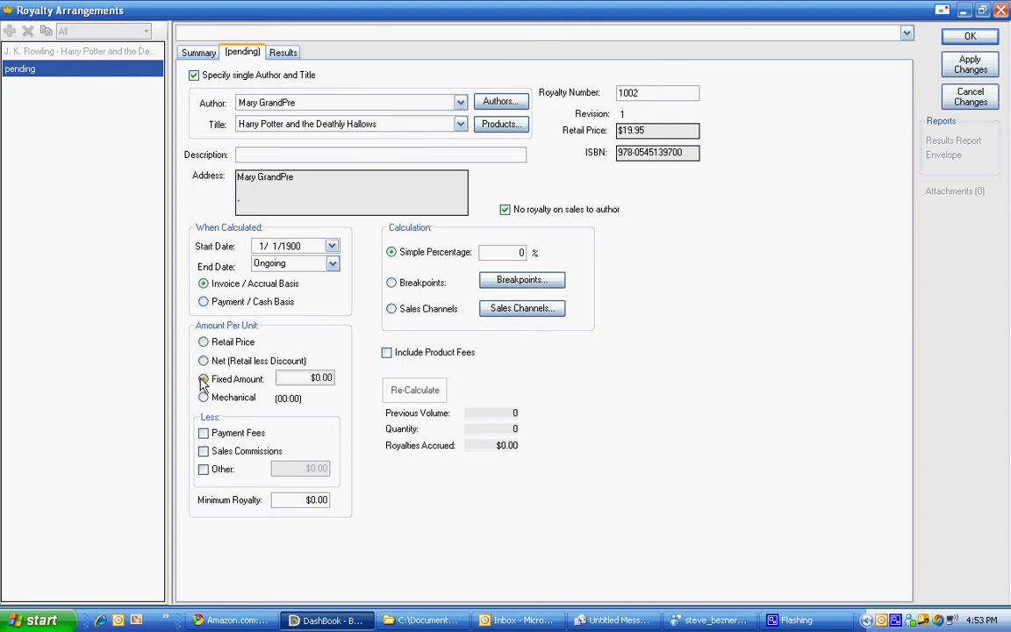
click(309, 379)
text(.4)
click(513, 253)
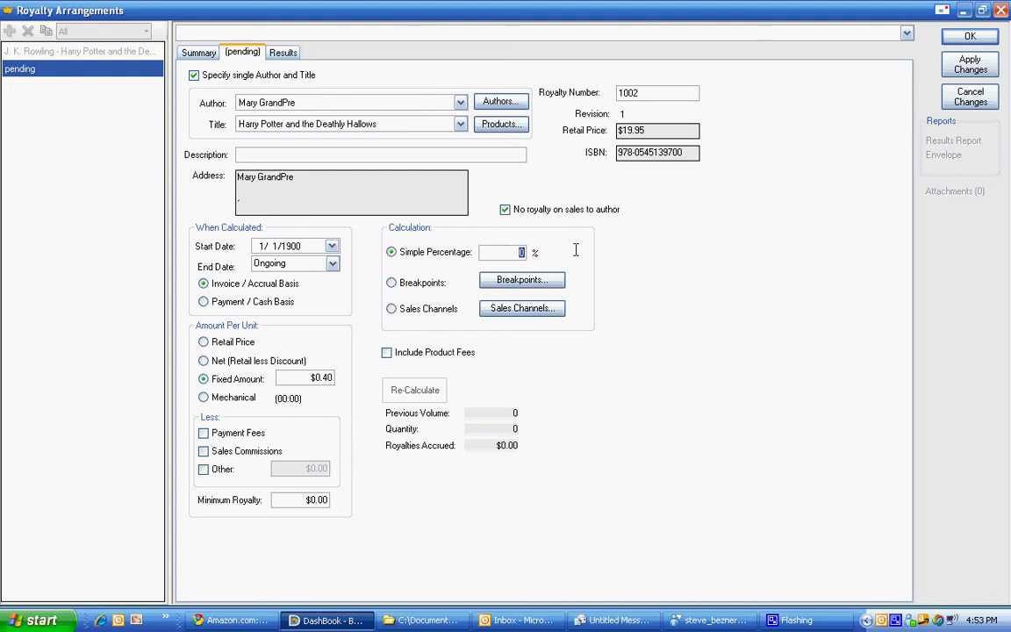
text(100)
Step: Save the illustrator royalty, then bring up The Omnivore's Dilemma's royalty arrangements
click(971, 37)
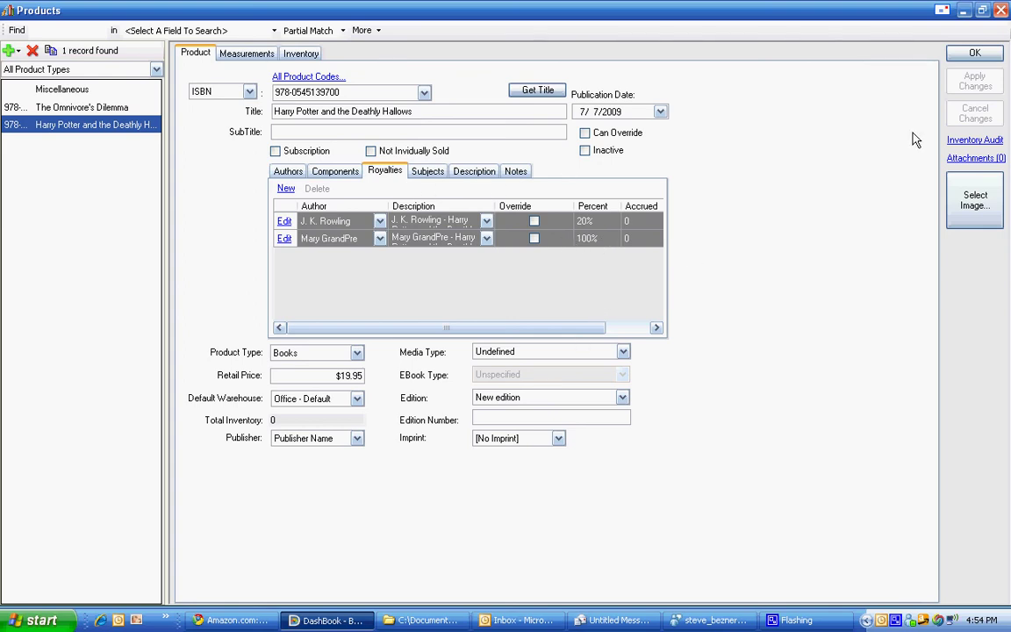
click(100, 110)
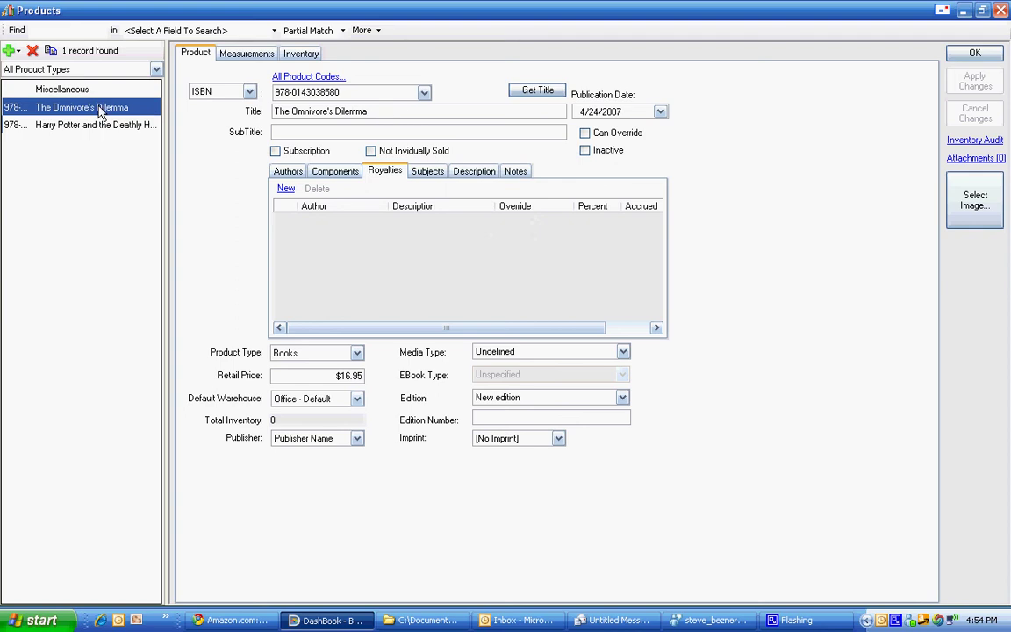
click(285, 170)
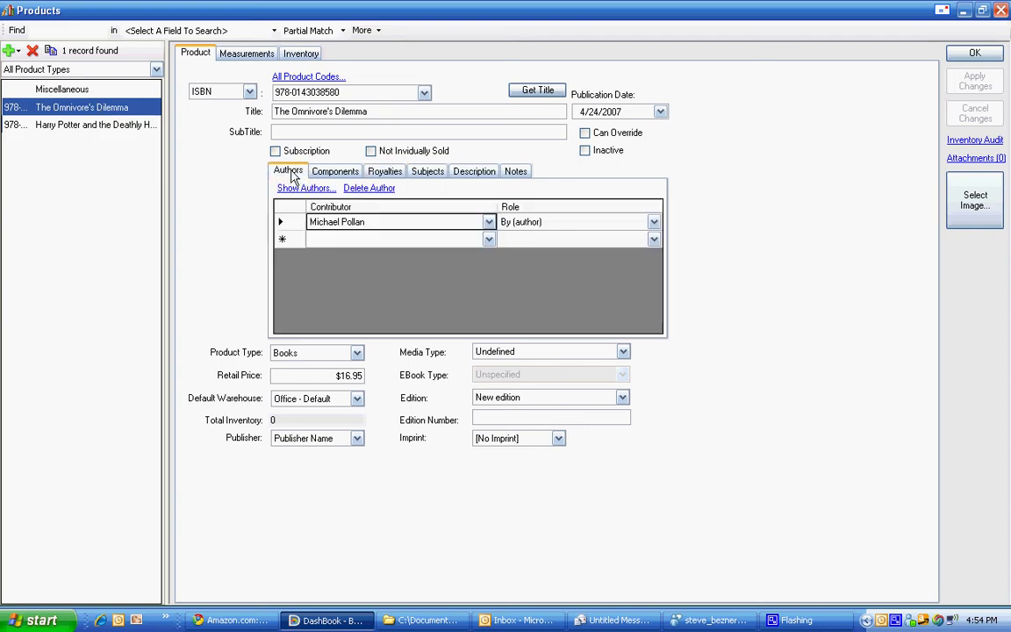
click(349, 174)
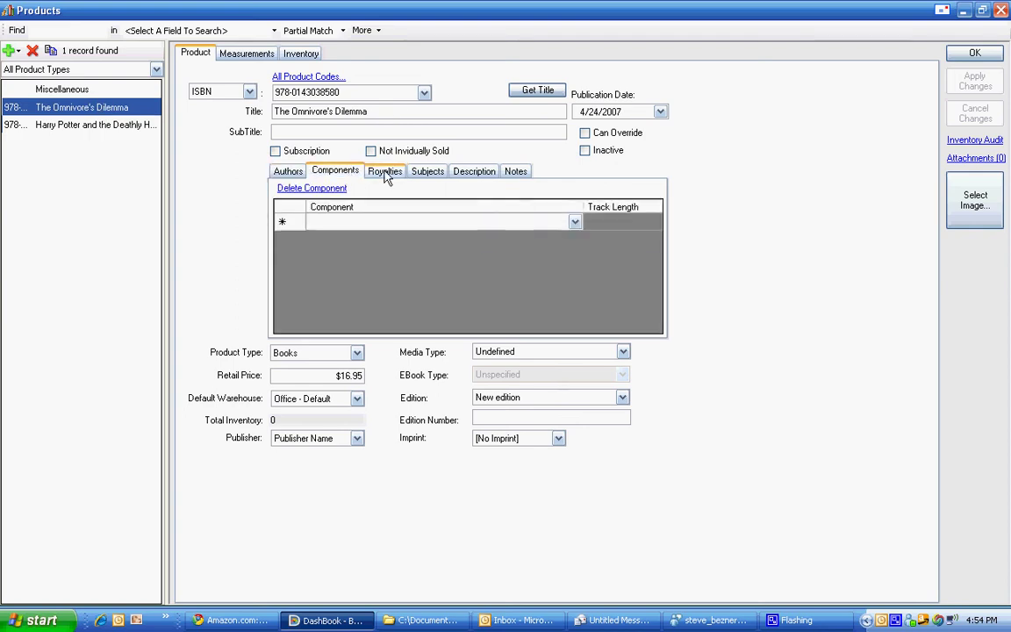
click(386, 175)
Step: Save a 15% Net (Retail less Discount) author royalty for The Omnivore's Dilemma
click(287, 189)
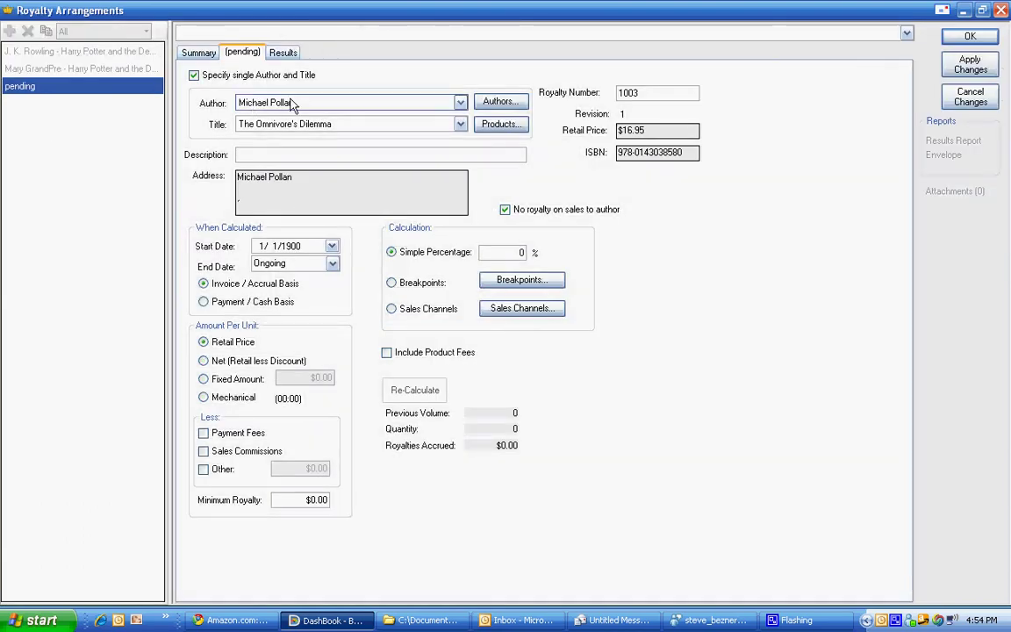
click(205, 361)
click(508, 253)
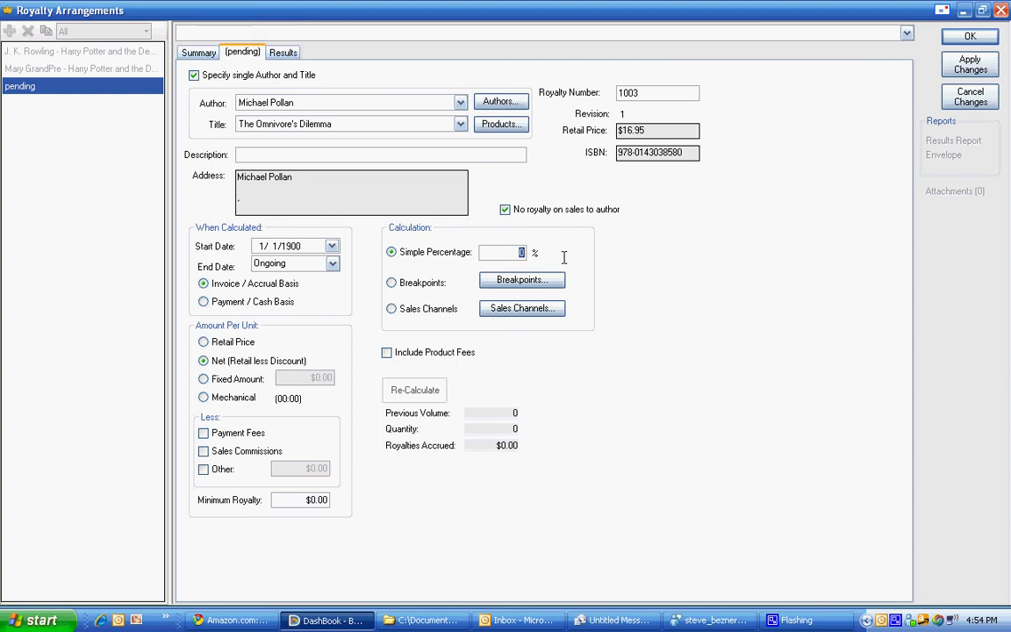
text(15)
click(506, 210)
click(954, 38)
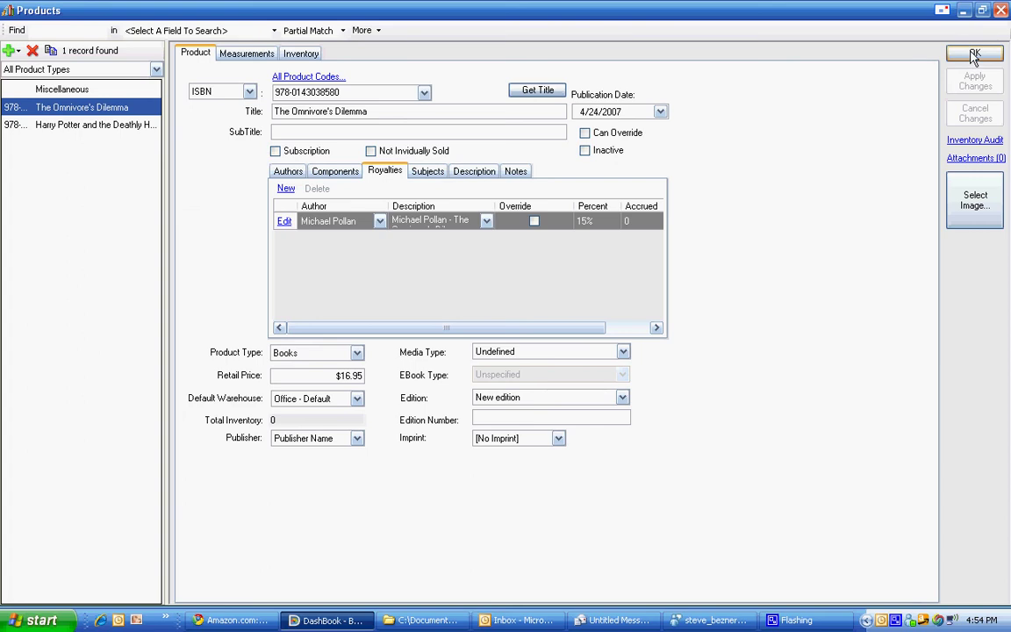
Step: Close the product record and return to the dashboard
click(975, 53)
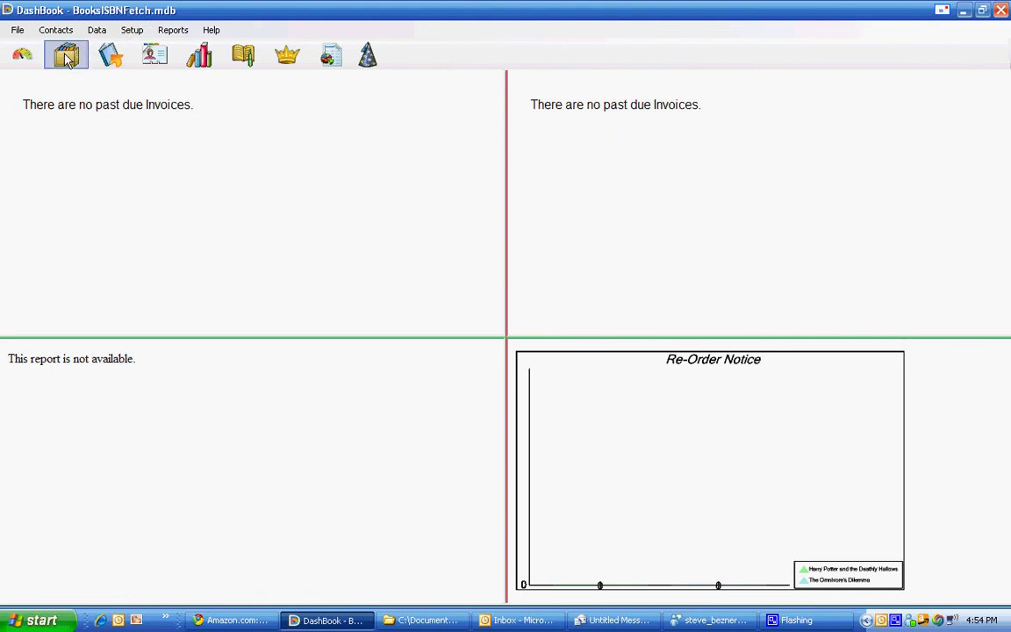
click(96, 32)
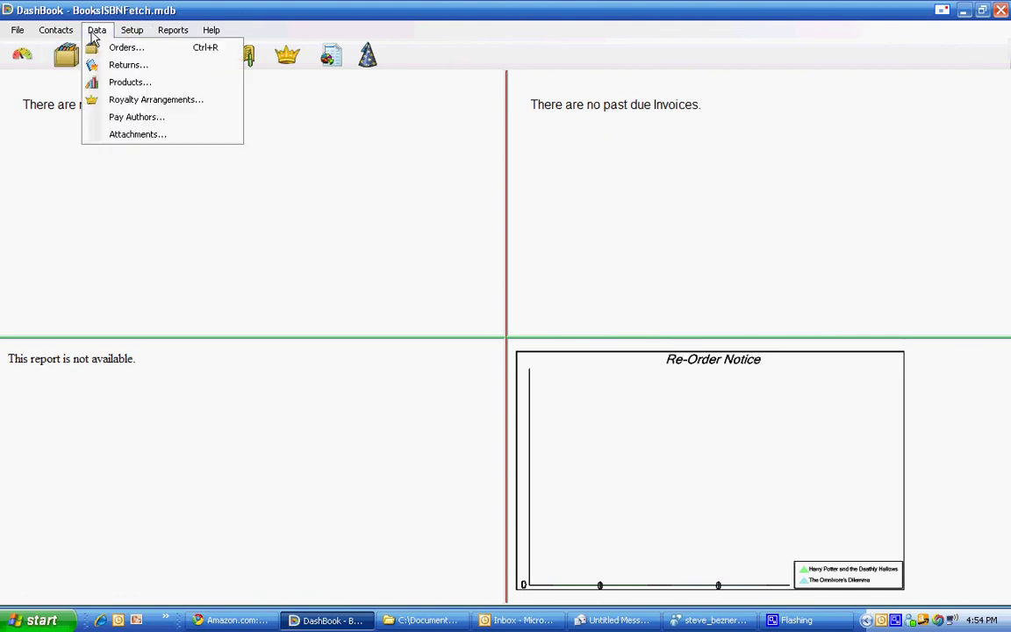
click(91, 33)
Step: Start a new order billed to Borders, created as a new customer
click(68, 56)
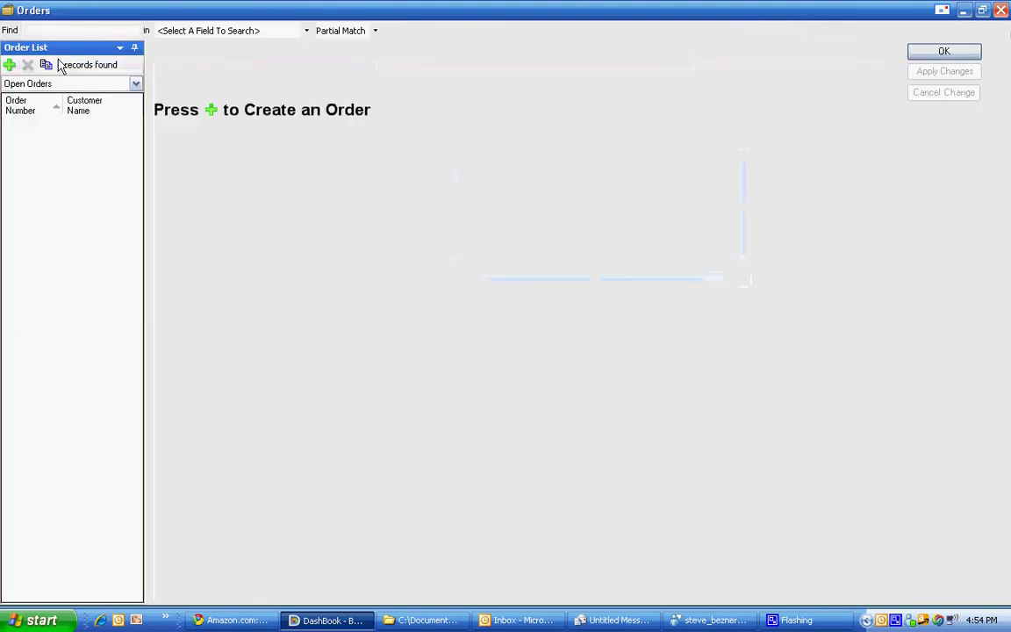
click(9, 66)
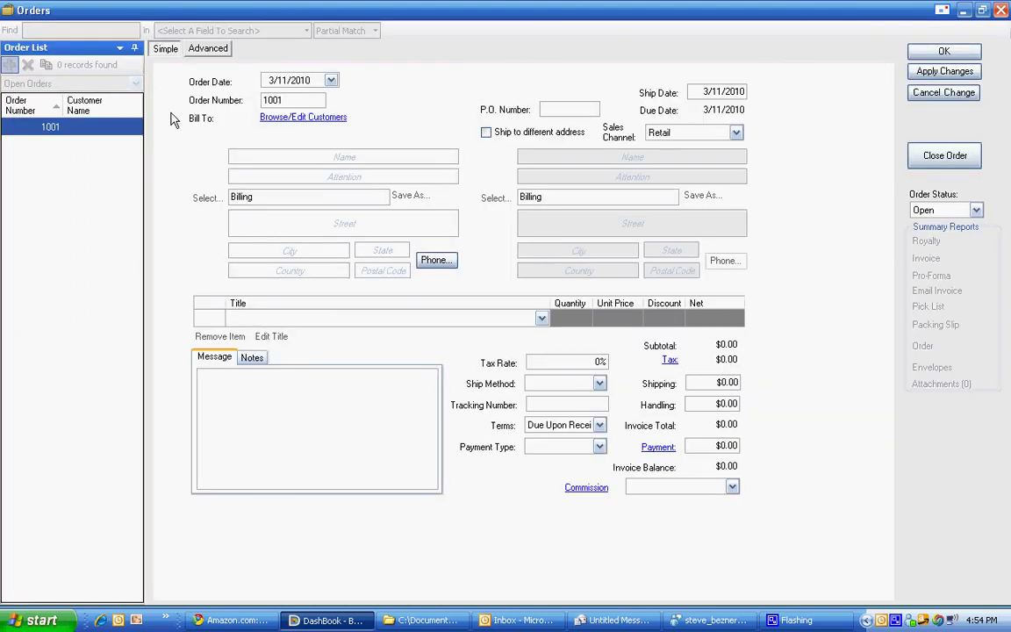
click(250, 153)
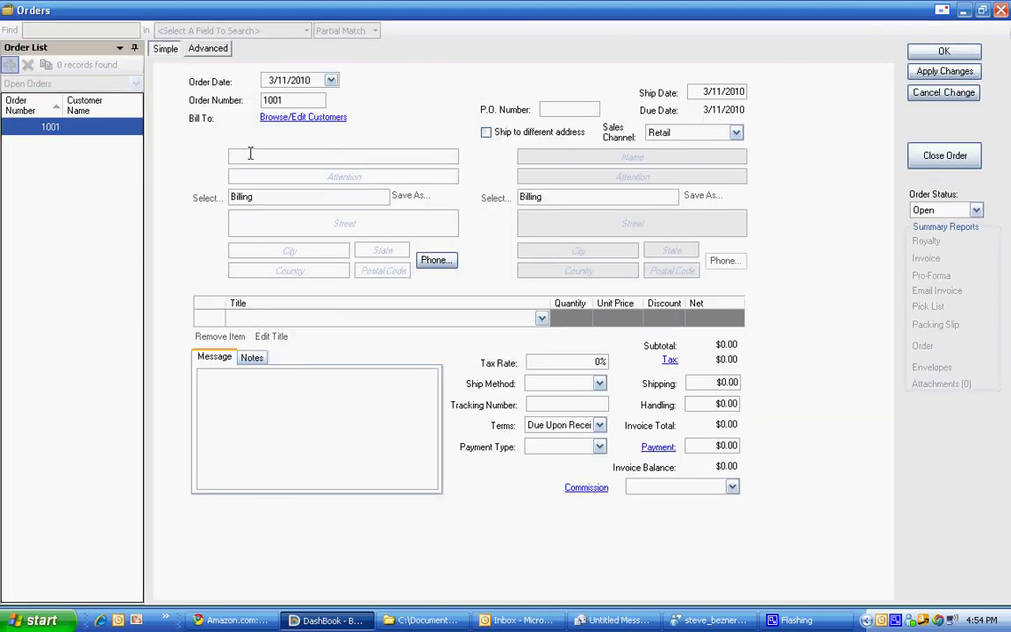
text(Bort)
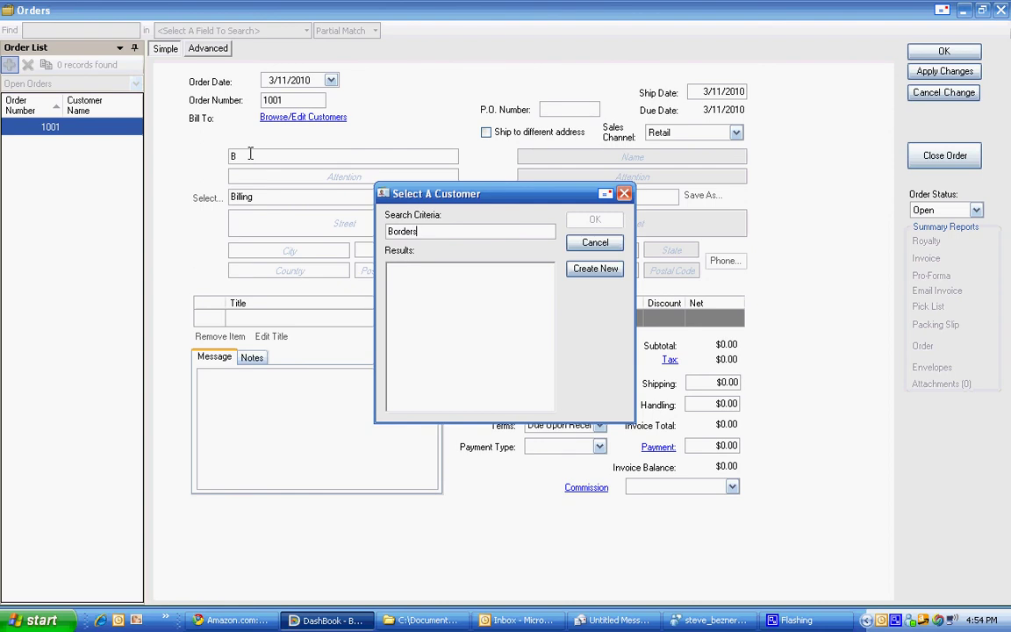
click(598, 270)
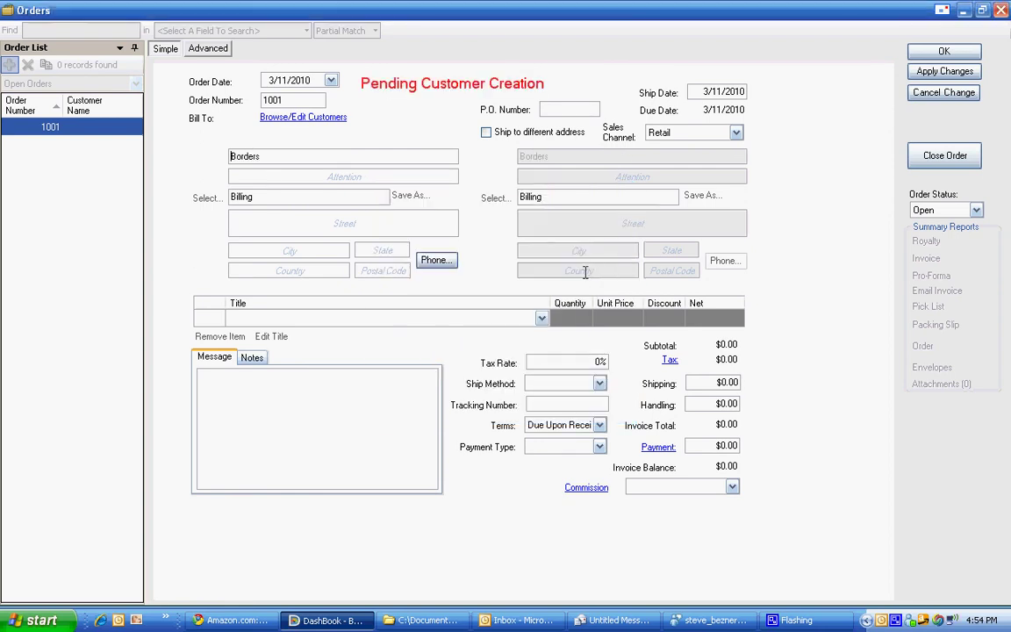
click(542, 321)
Step: Add Harry Potter and the Deathly Hallows and The Omnivore's Dilemma as order lines
click(531, 333)
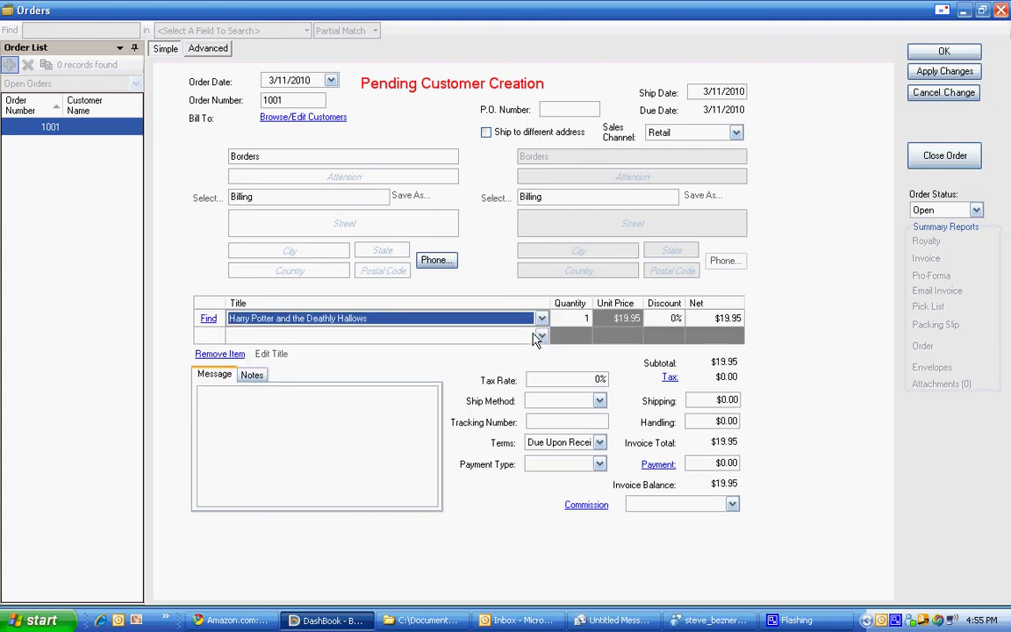
click(542, 336)
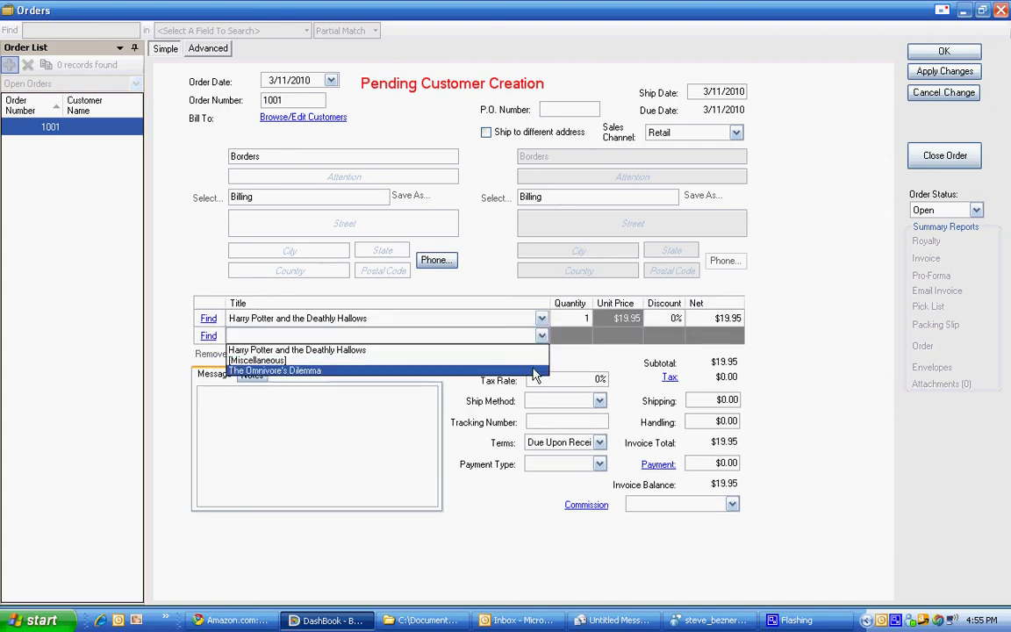
click(532, 371)
Step: Set quantities 100 and 1000 and choose Direct Deposit as payment type
click(583, 321)
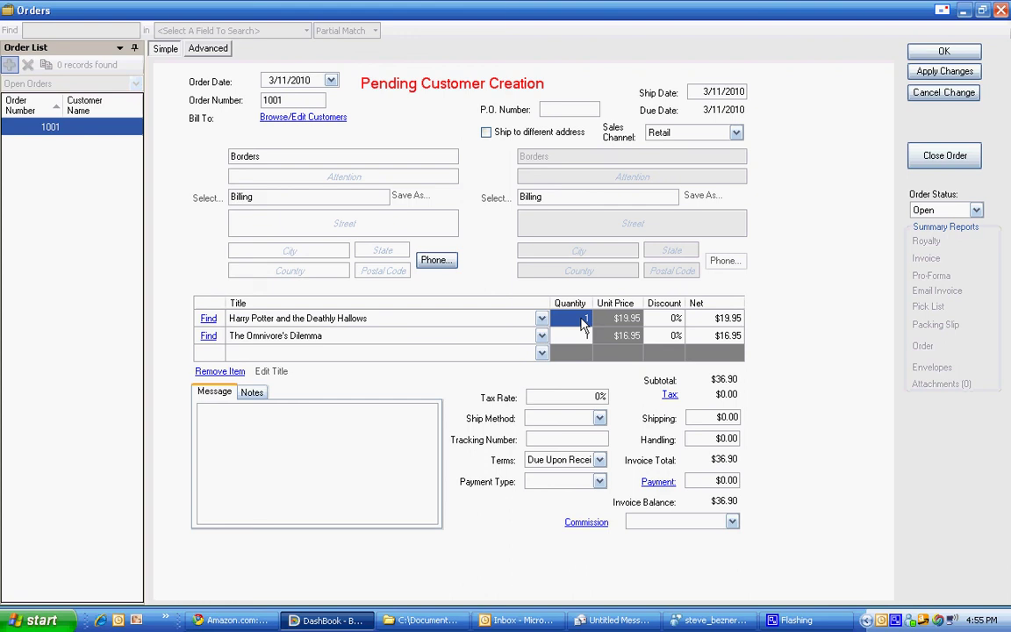
text(100)
click(583, 338)
text(1000)
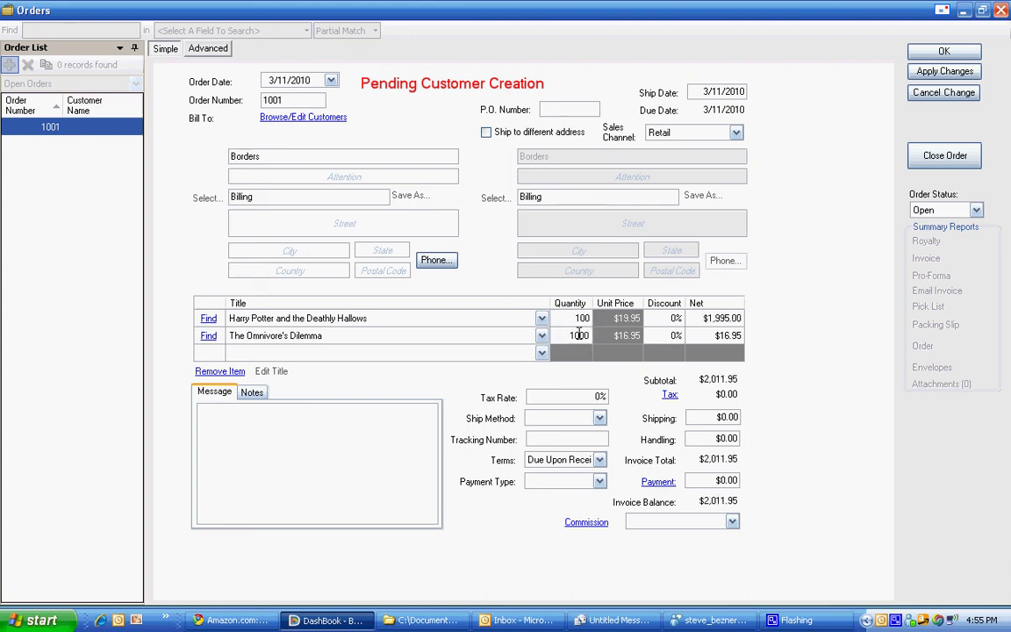
click(642, 342)
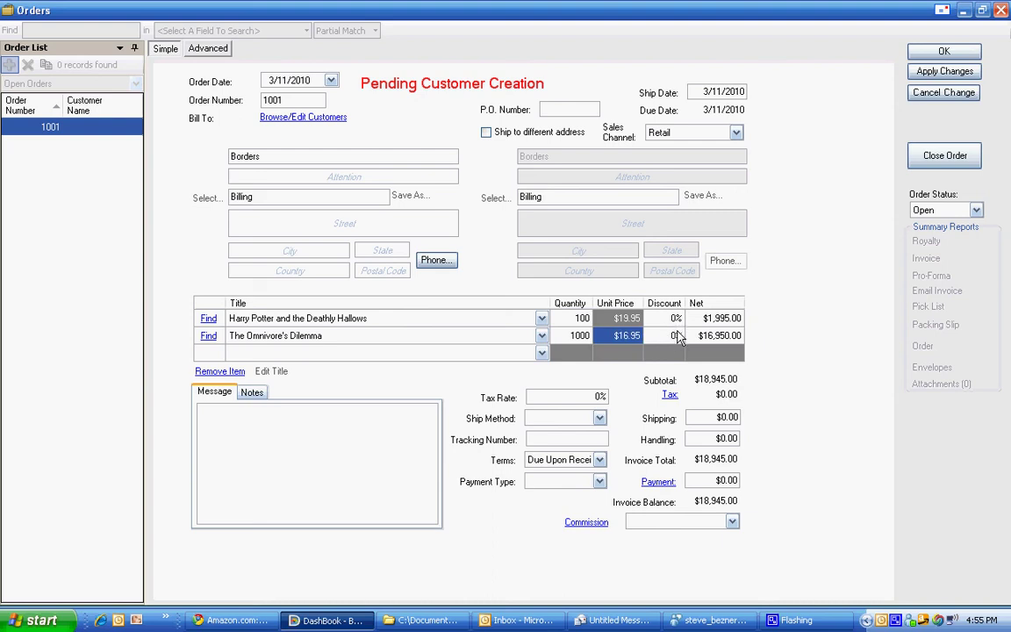
click(599, 482)
click(553, 567)
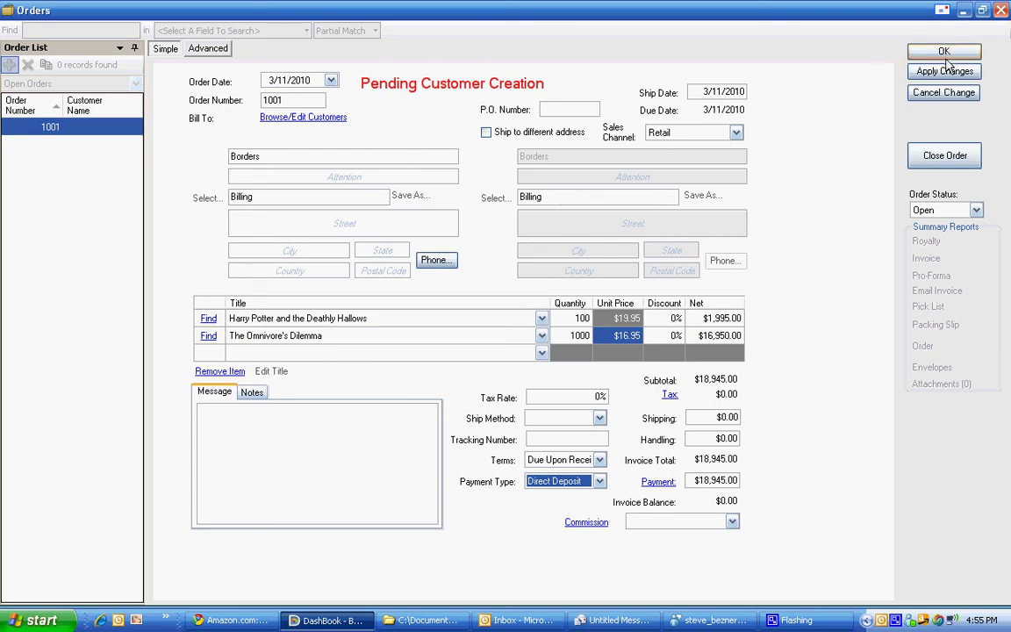
Step: Mark order 1001 to Borders as closed and save it, leaving the Orders screen
click(929, 163)
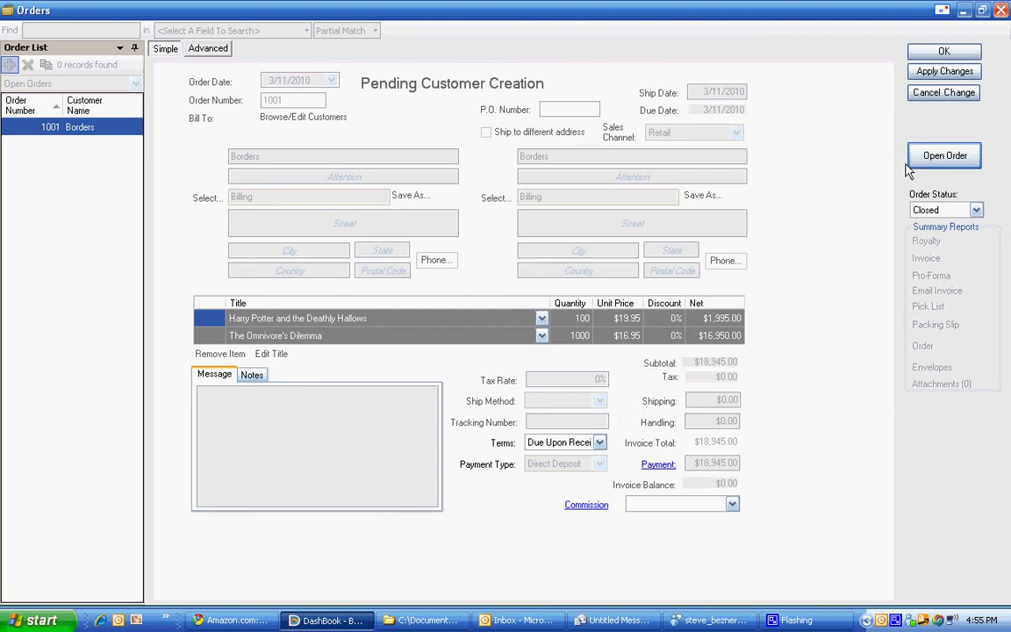
click(944, 53)
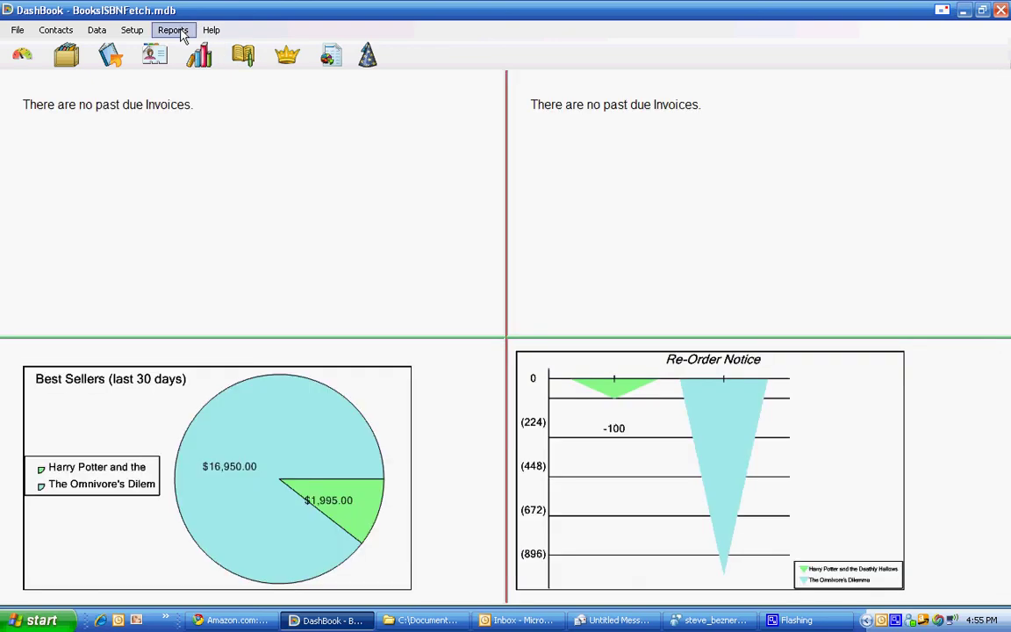
click(182, 35)
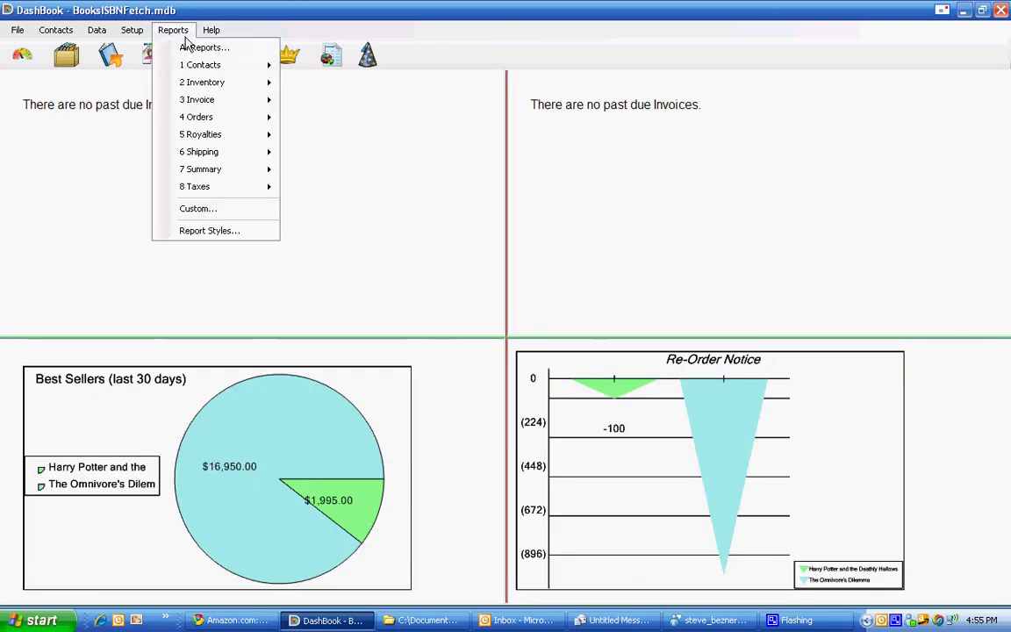
click(188, 47)
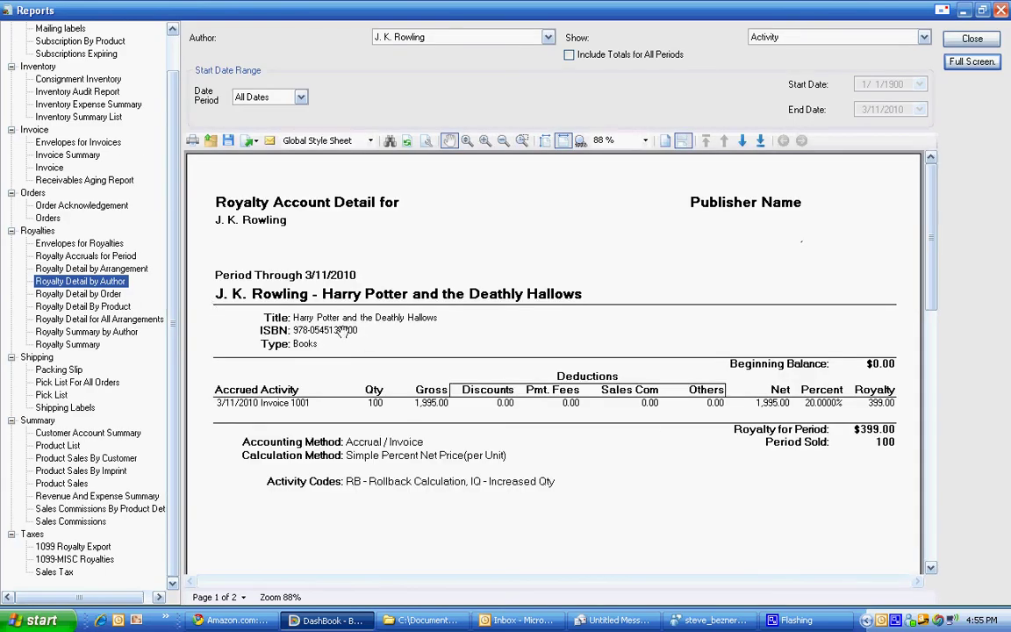
click(72, 333)
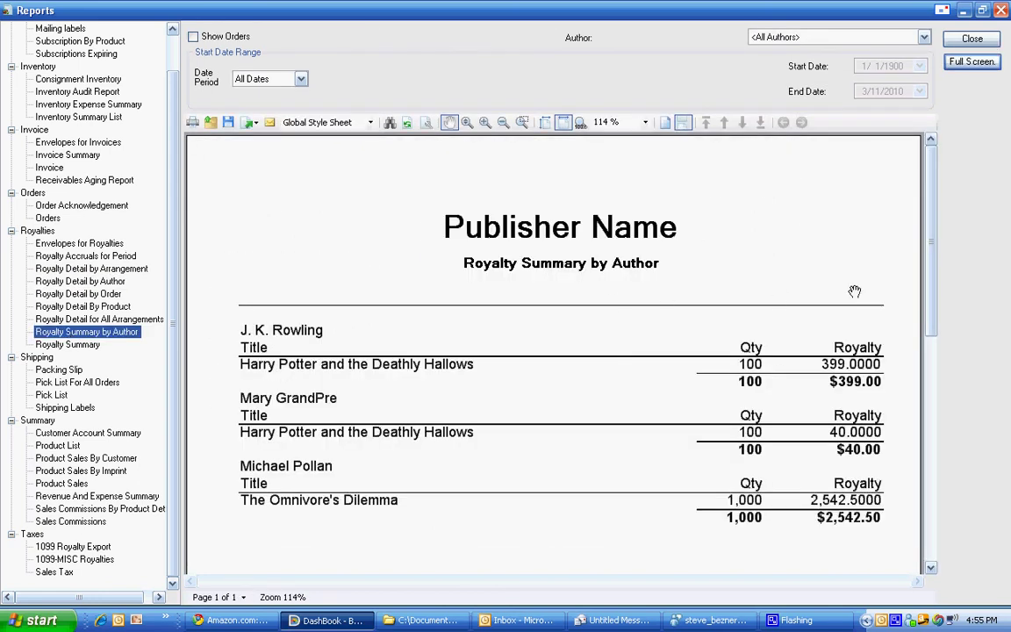
drag(928, 299, 834, 299)
click(113, 280)
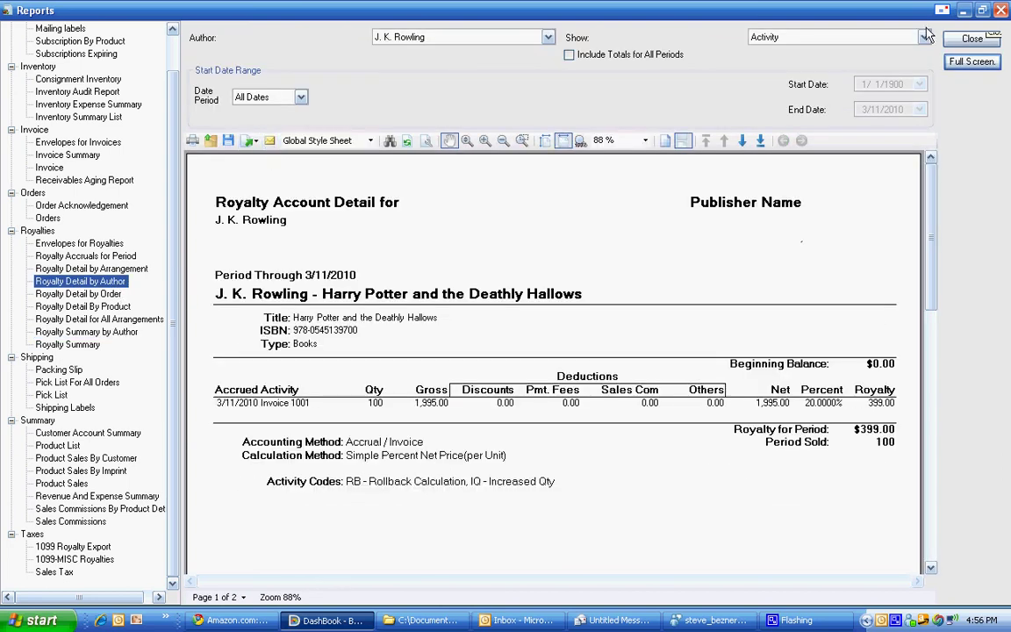
click(1002, 10)
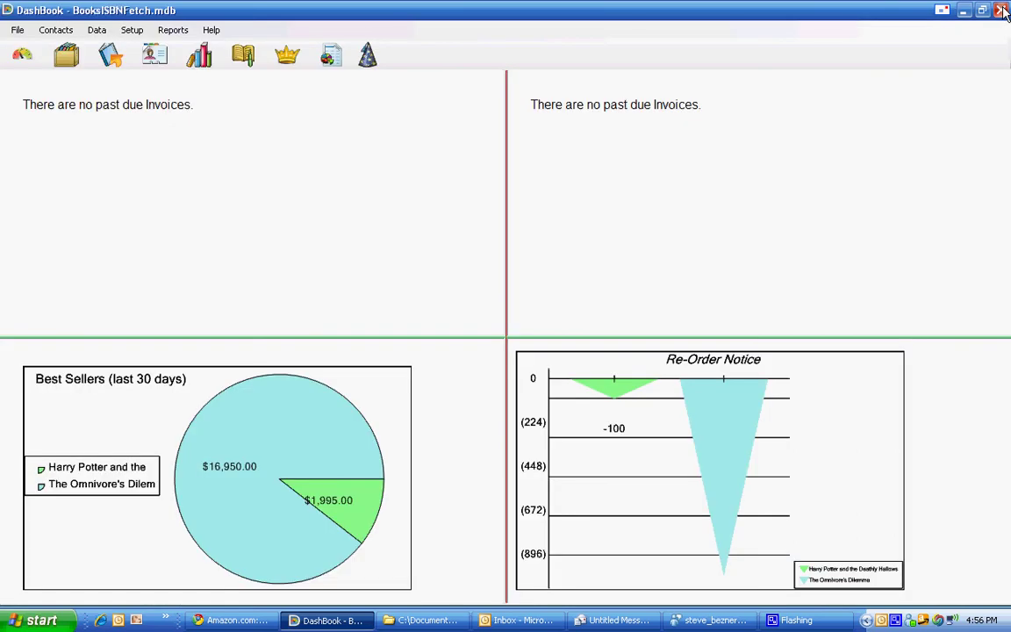